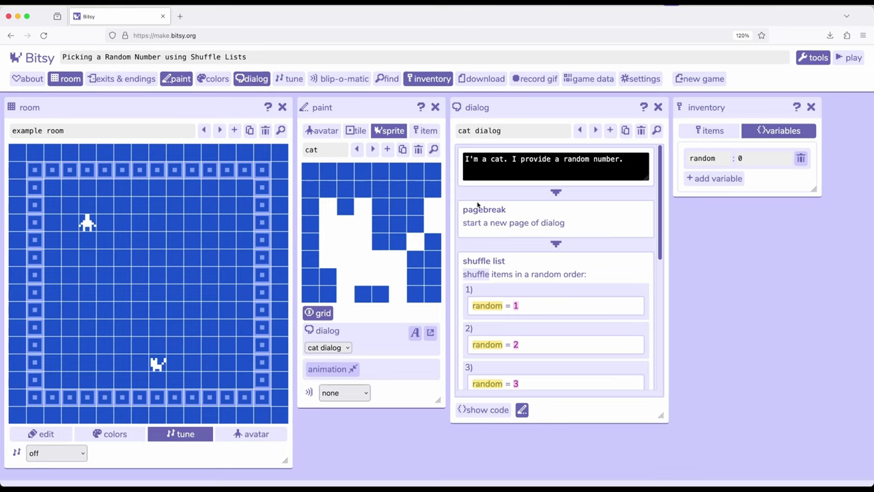
Try a set-variable action (a = 5) under shuffle option 4, then delete it again.
drag(525, 104, 524, 111)
drag(519, 110, 523, 114)
scroll(540, 220, down, 3)
scroll(542, 220, down, 2)
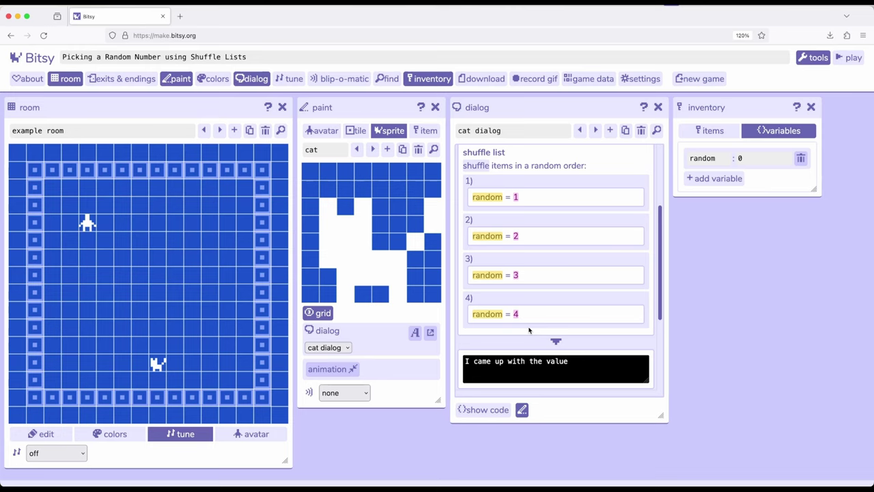
click(530, 329)
scroll(548, 246, down, 2)
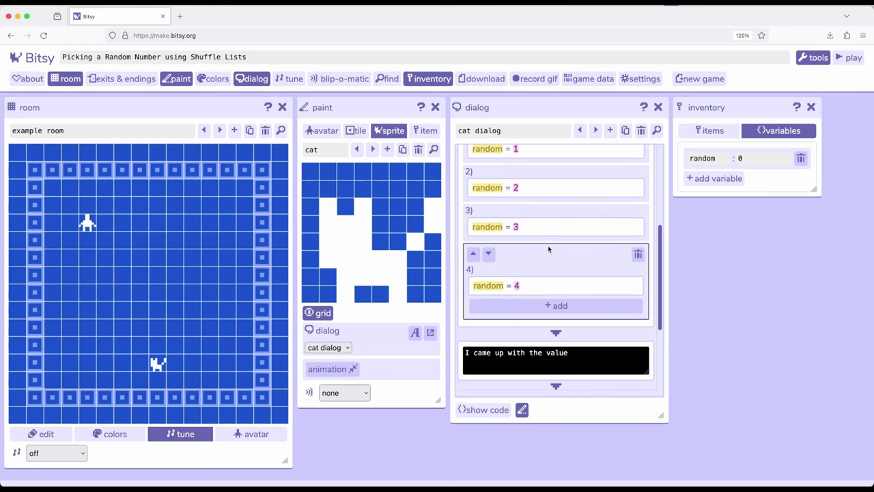
click(550, 306)
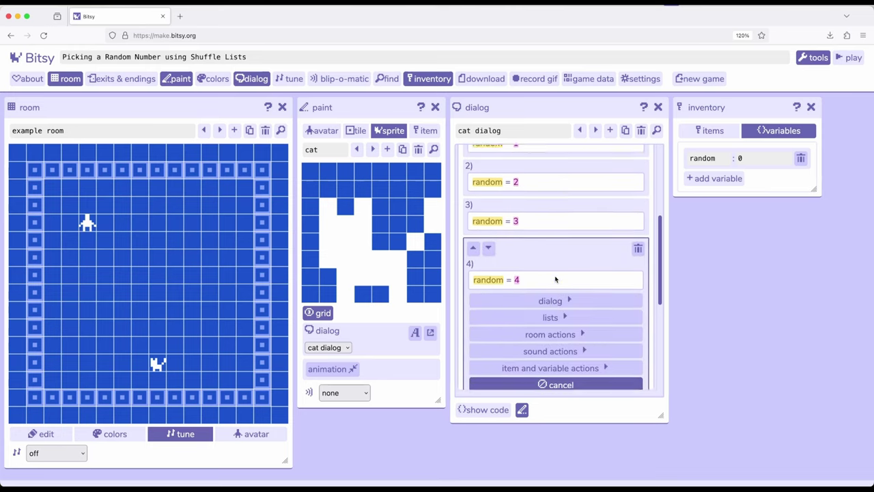
scroll(537, 290, down, 3)
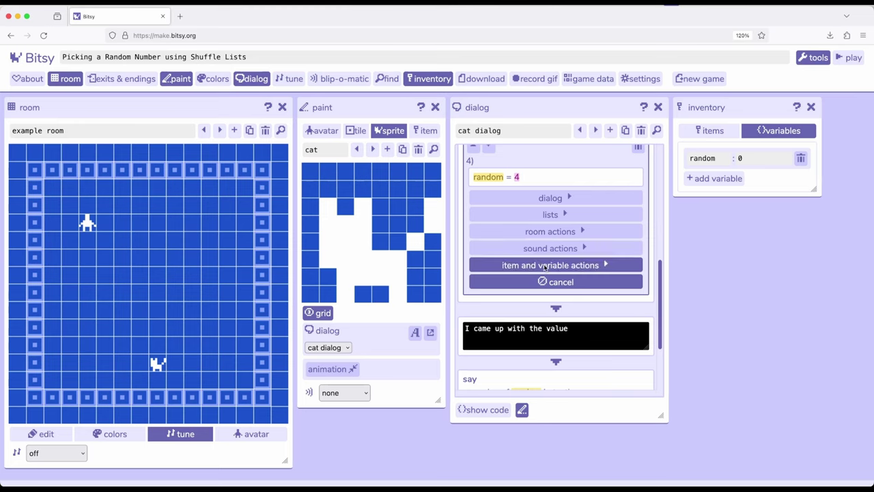
click(531, 265)
click(549, 283)
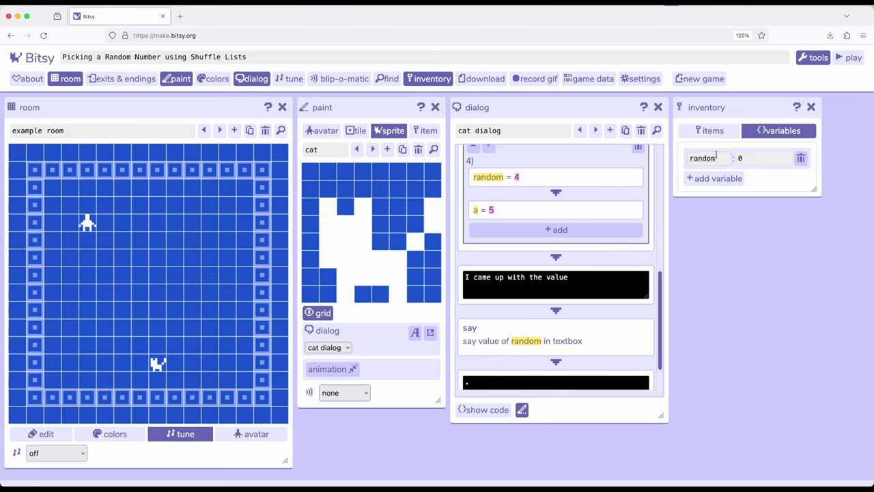
click(569, 212)
click(631, 197)
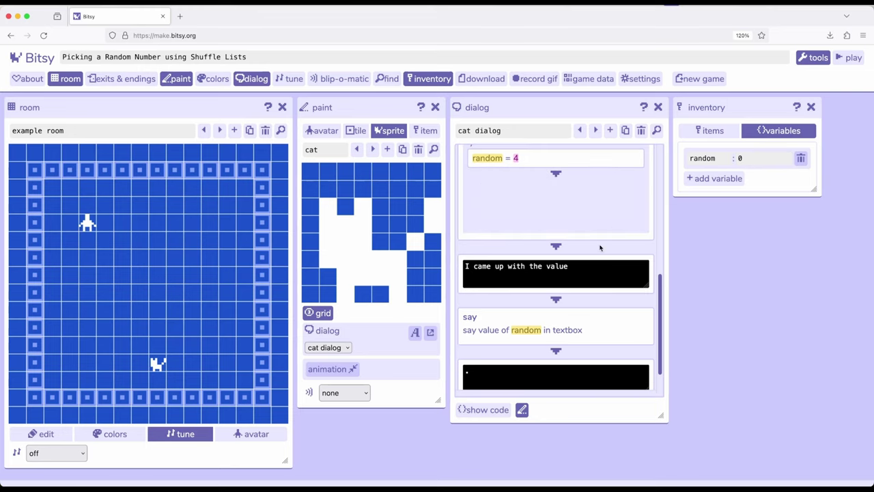
Playtest the game, walk the avatar to the cat and read the random value it reports.
scroll(546, 286, up, 4)
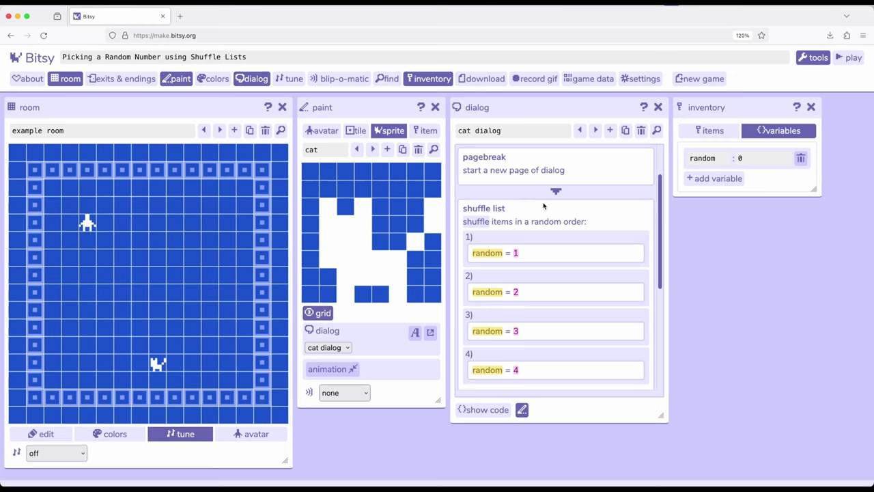
scroll(544, 206, down, 2)
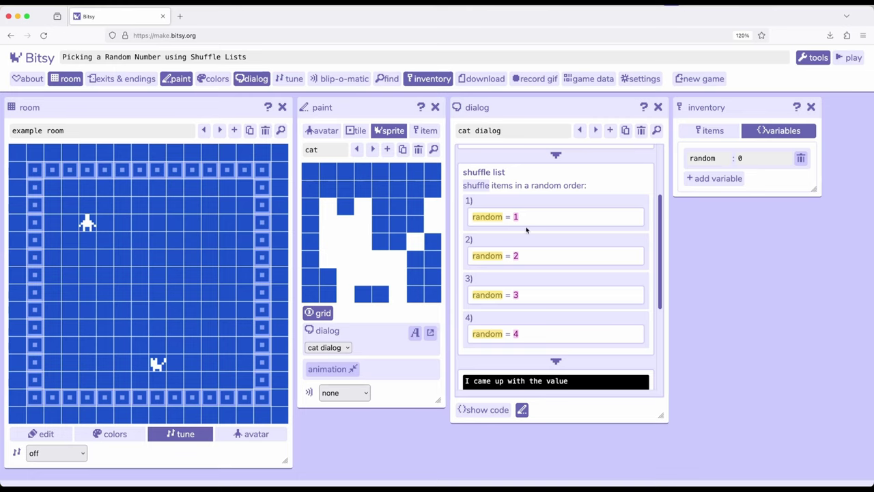
scroll(533, 260, down, 3)
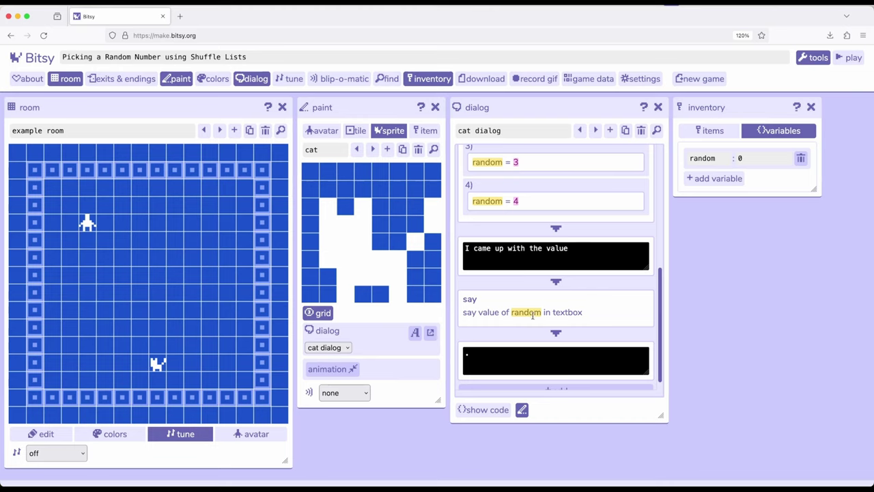
scroll(509, 359, down, 1)
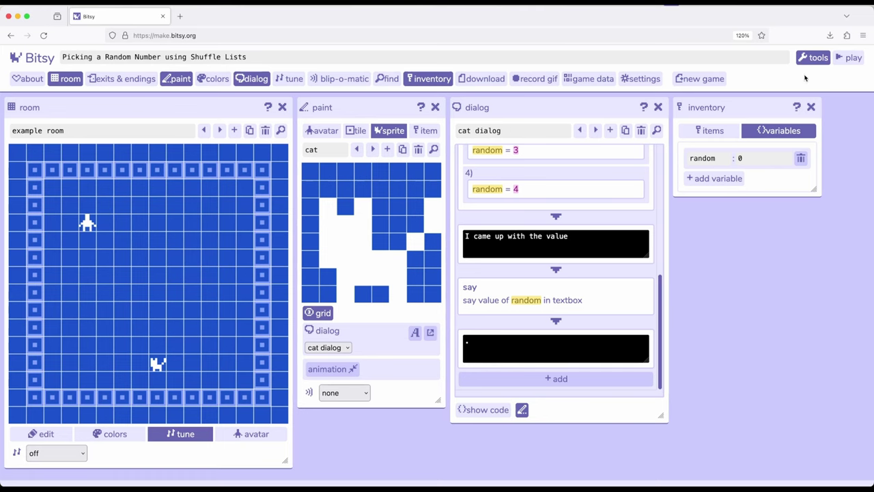
click(853, 58)
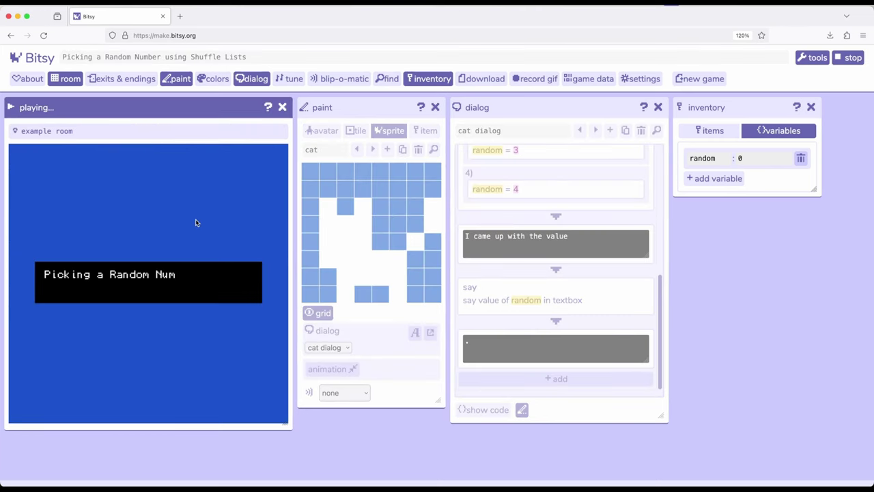
key(Right)
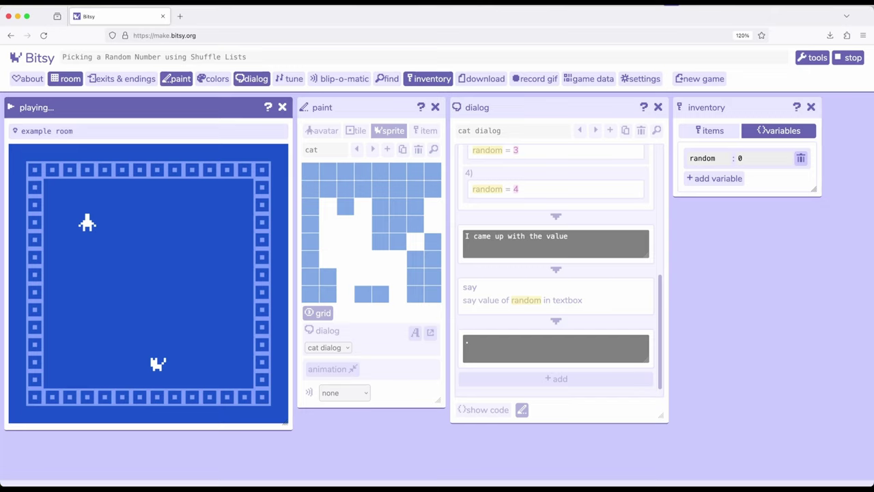
key(Right)
key(Right)
key(Right)
key(Down)
key(Down)
key(Down)
key(Down)
key(Down)
key(Down)
key(Down)
key(Down)
key(Right)
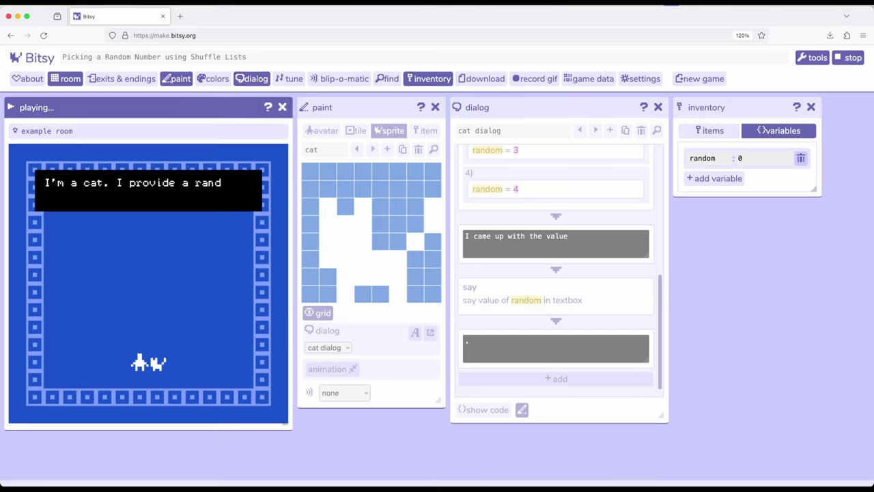
key(Right)
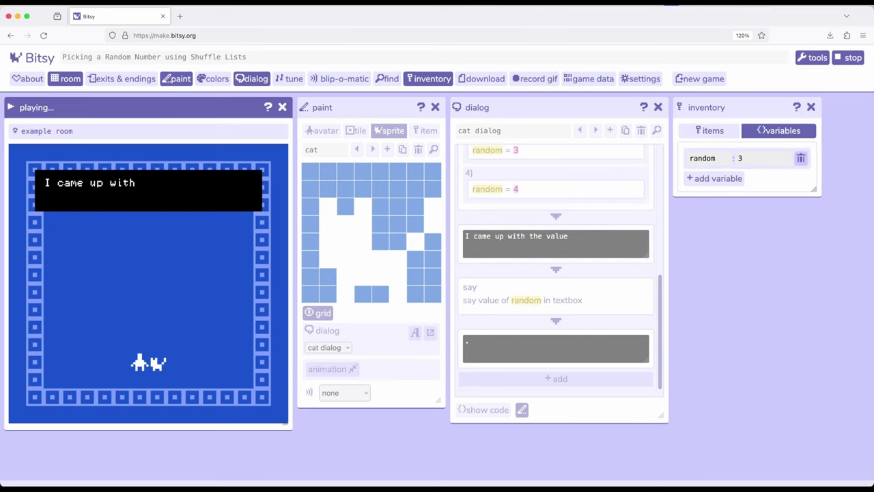
key(Right)
Talk to the cat a few more times to compare values, then stop playtesting.
key(Left)
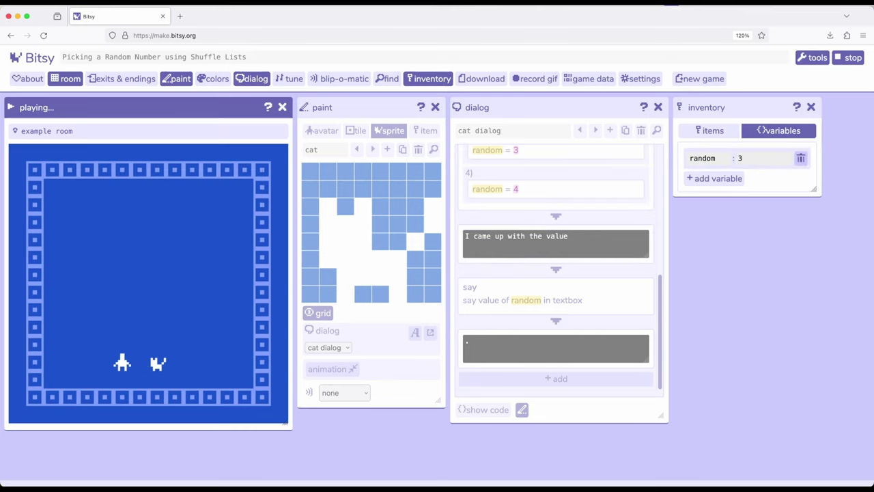
key(Right)
key(Right)
key(Right)
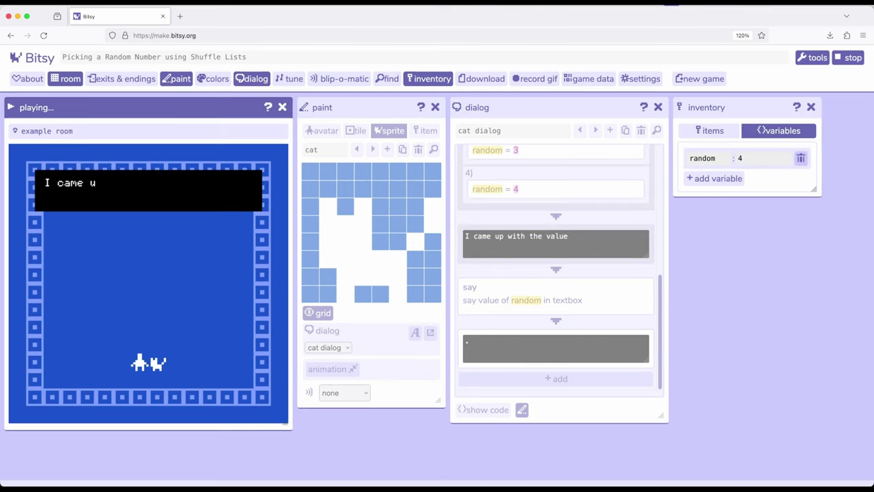
key(Right)
key(Left)
key(Right)
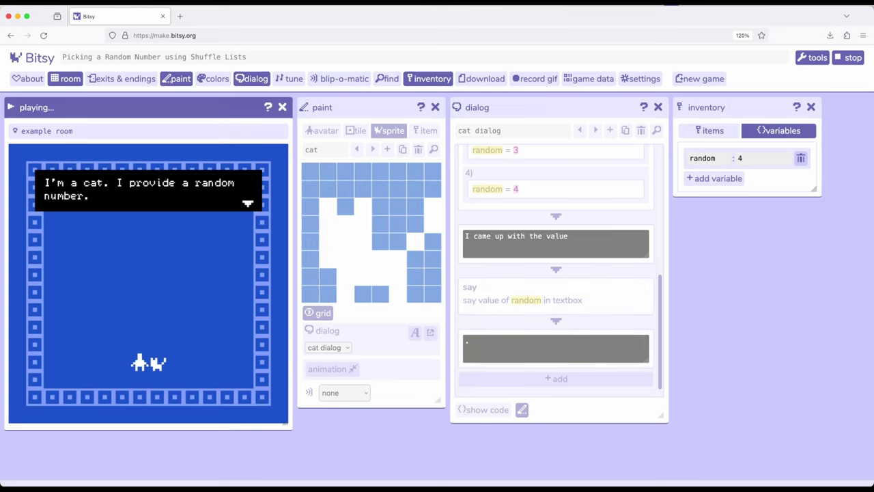
key(Right)
key(Right)
key(Left)
key(Right)
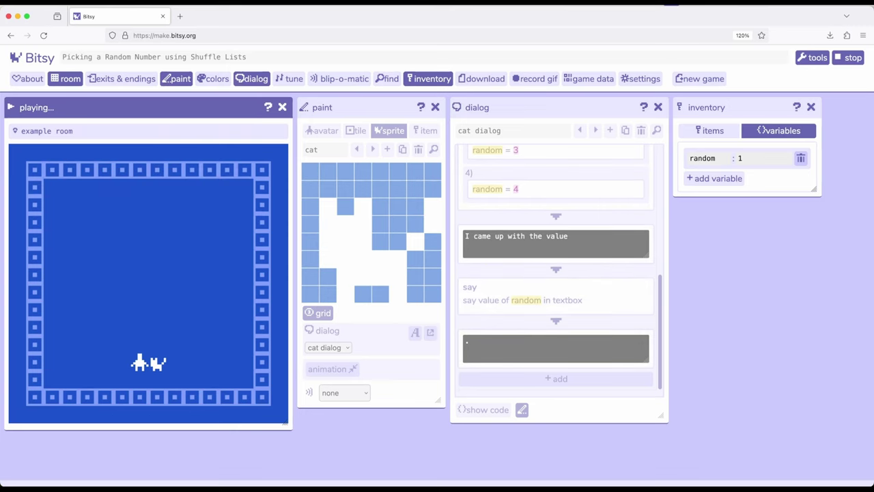
key(Right)
key(Right)
key(Right)
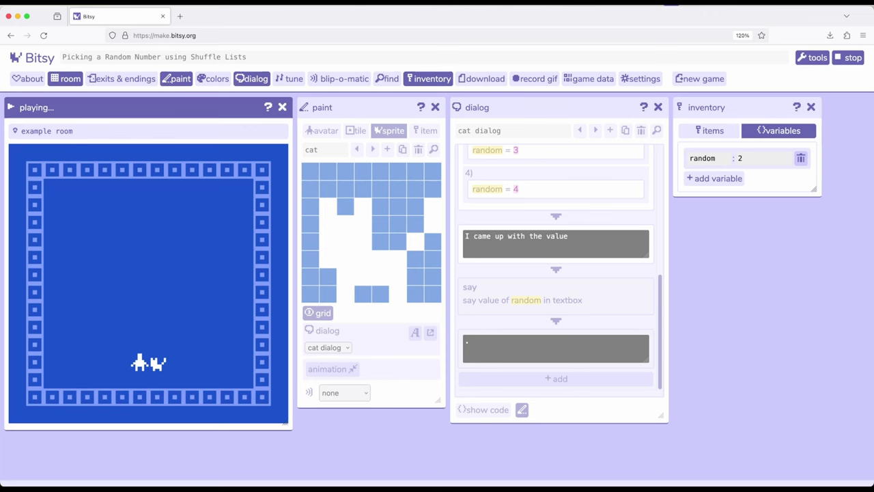
key(Up)
key(Up)
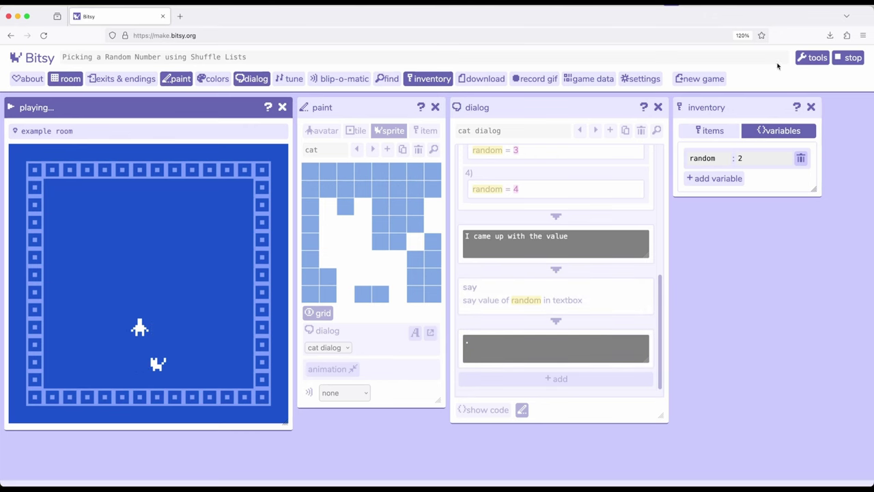
click(850, 58)
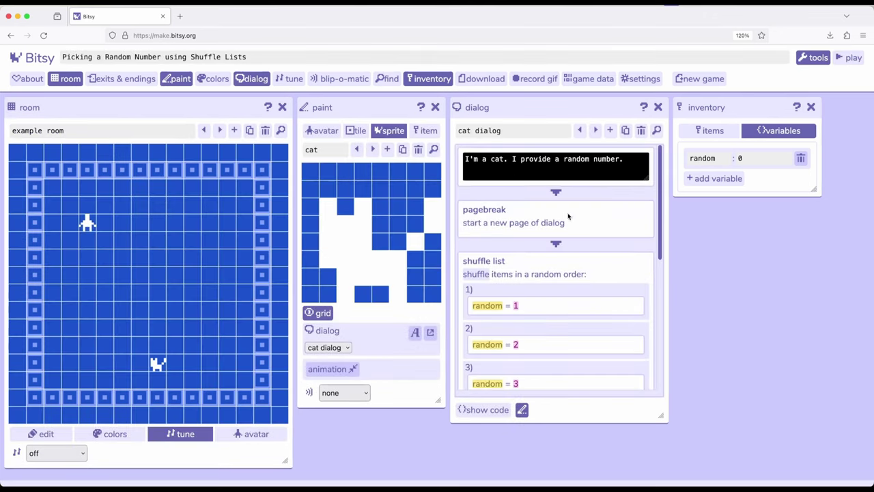
Add a fifth shuffle option, then trash it so only random = 1, 2, 3, 4 remain.
scroll(546, 225, down, 3)
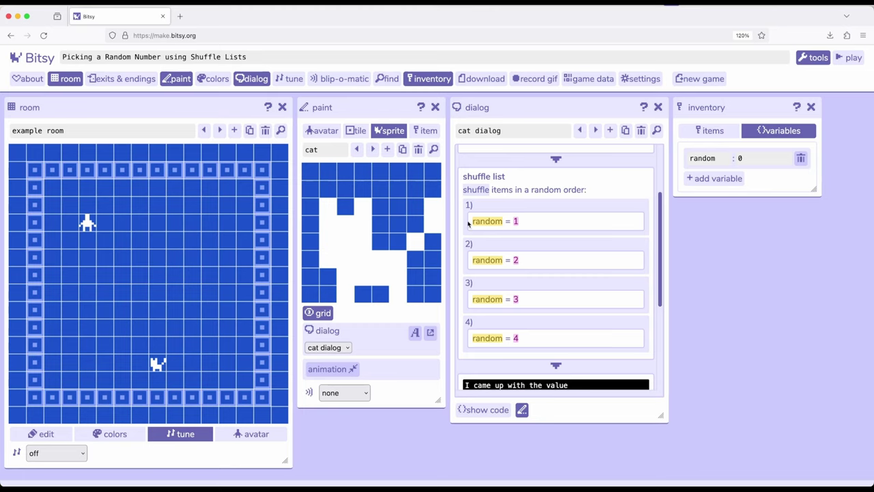
scroll(604, 205, down, 3)
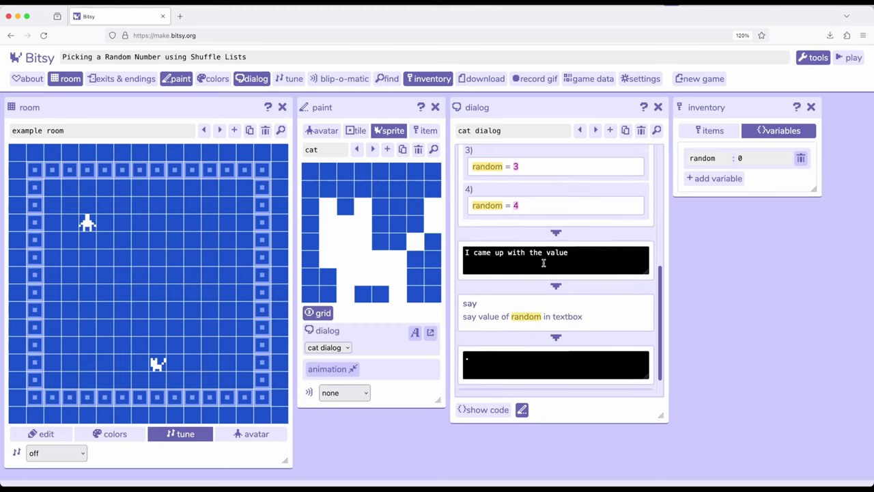
click(528, 220)
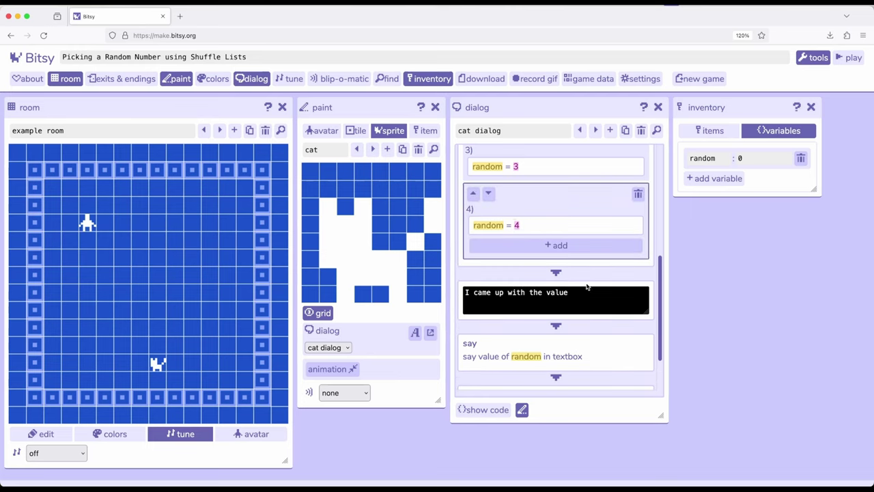
click(486, 262)
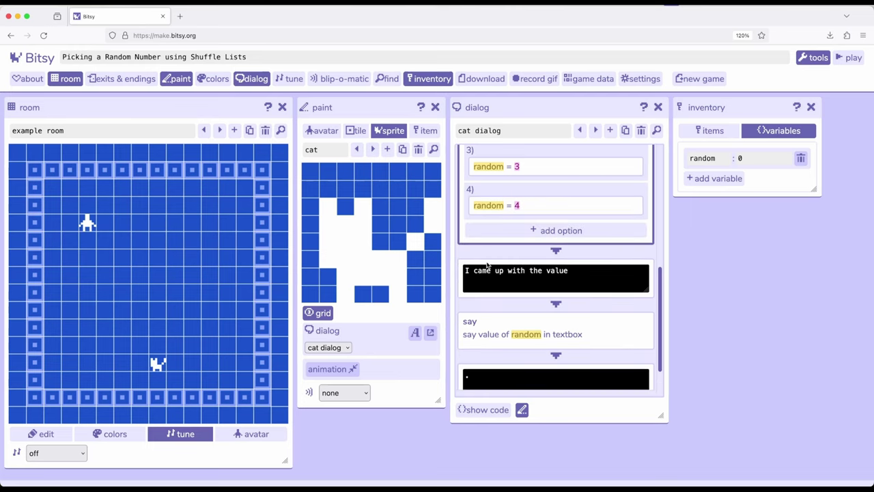
click(559, 234)
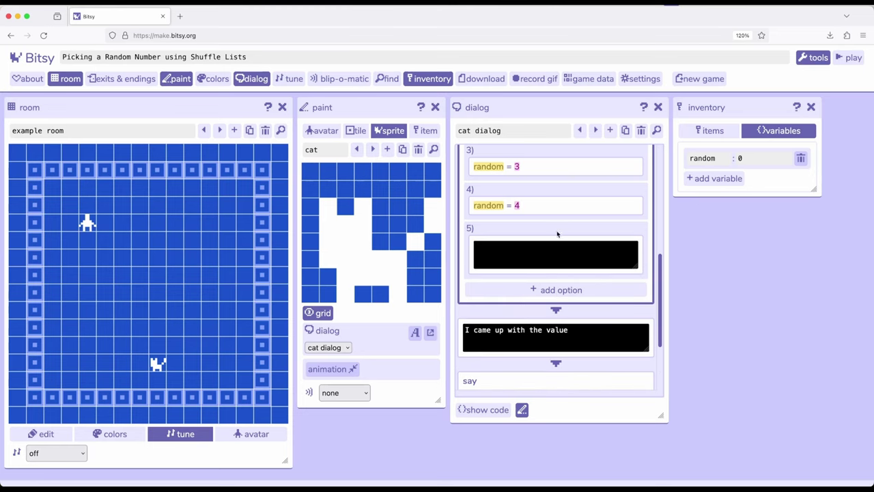
click(628, 229)
click(638, 233)
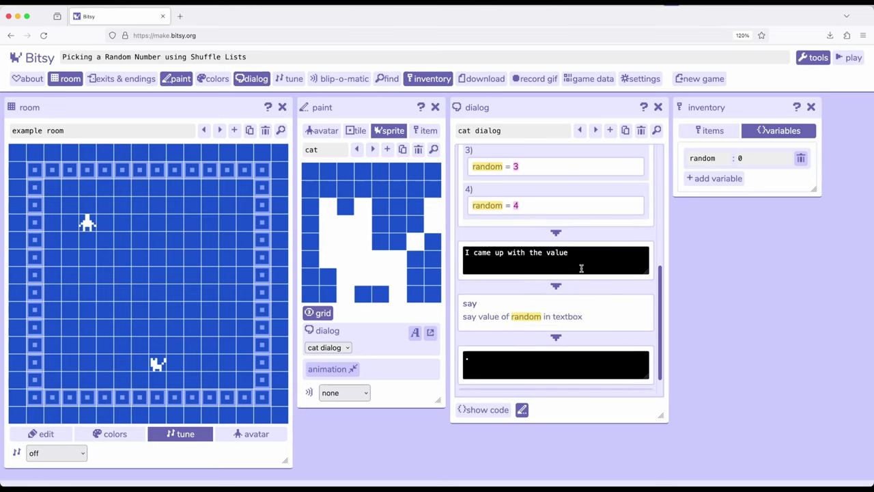
scroll(582, 270, up, 5)
scroll(582, 270, down, 3)
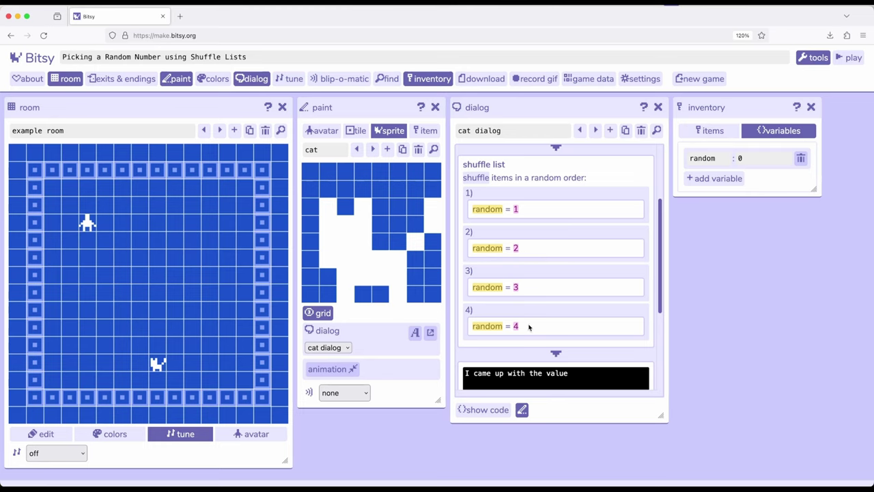
Lower shuffle option 2 to random = 1, option 3 to 1 and option 4 to 2.
click(530, 252)
click(558, 273)
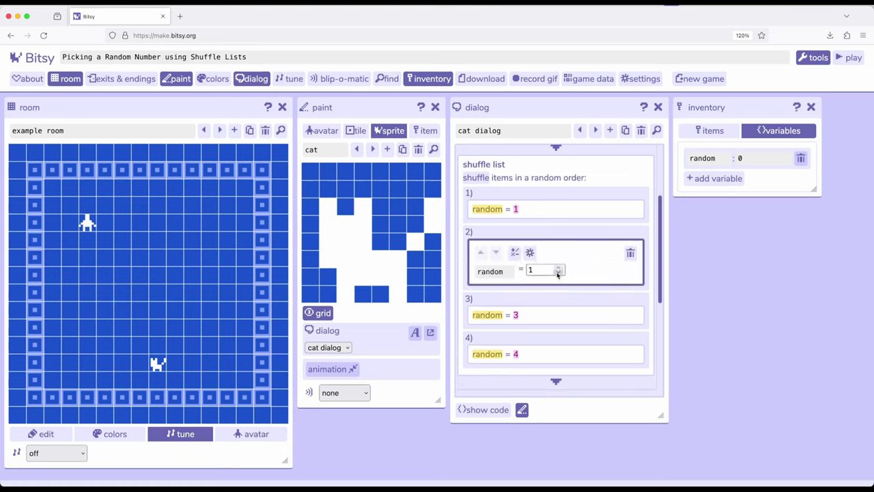
click(539, 317)
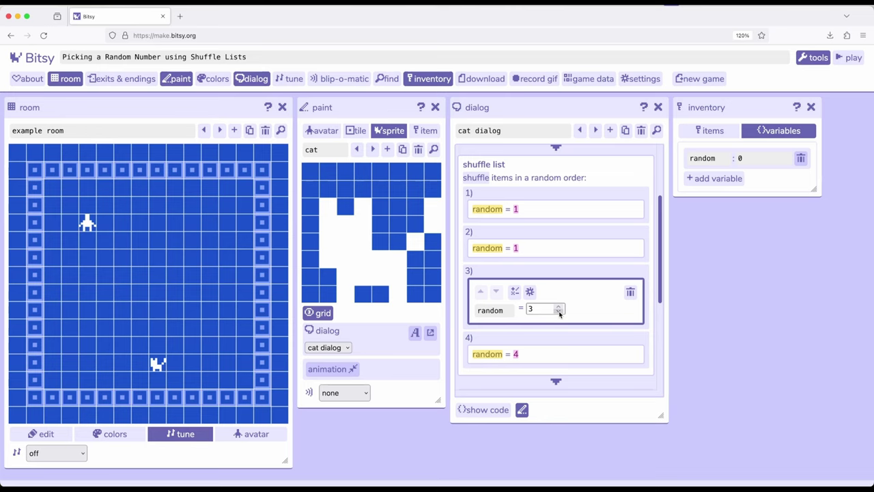
click(559, 313)
click(543, 352)
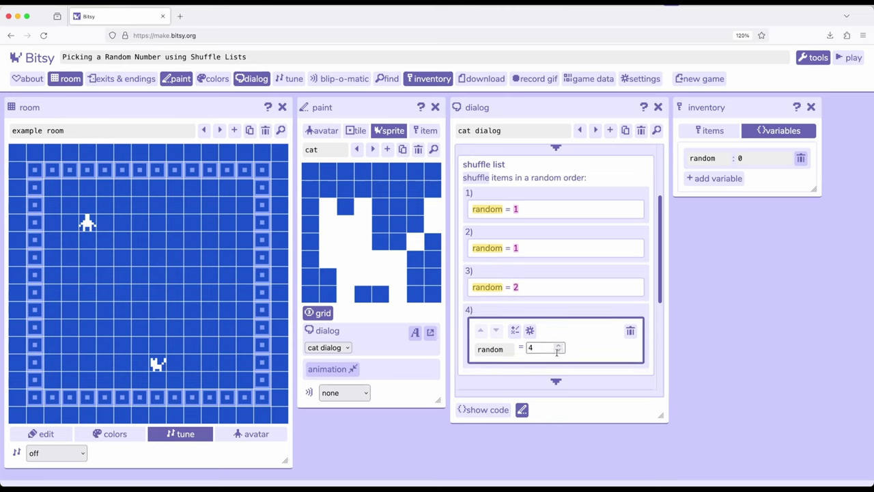
click(570, 288)
click(651, 251)
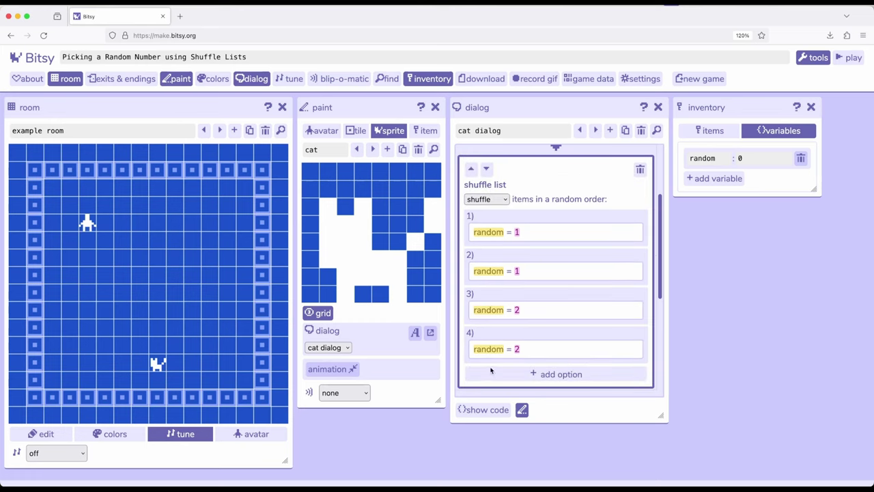
click(537, 310)
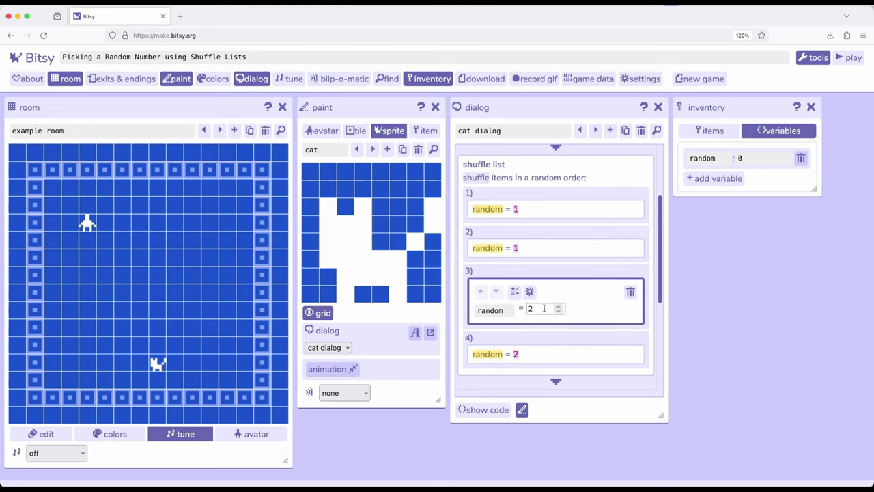
click(559, 312)
click(648, 267)
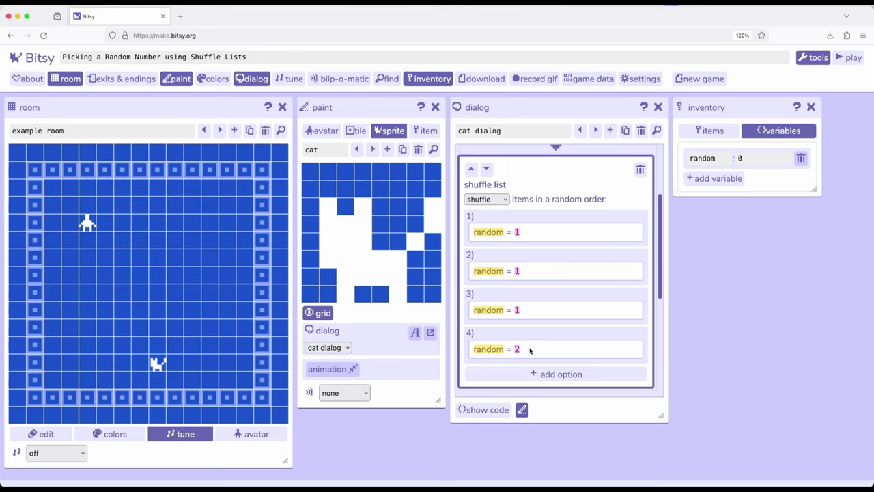
scroll(504, 281, up, 3)
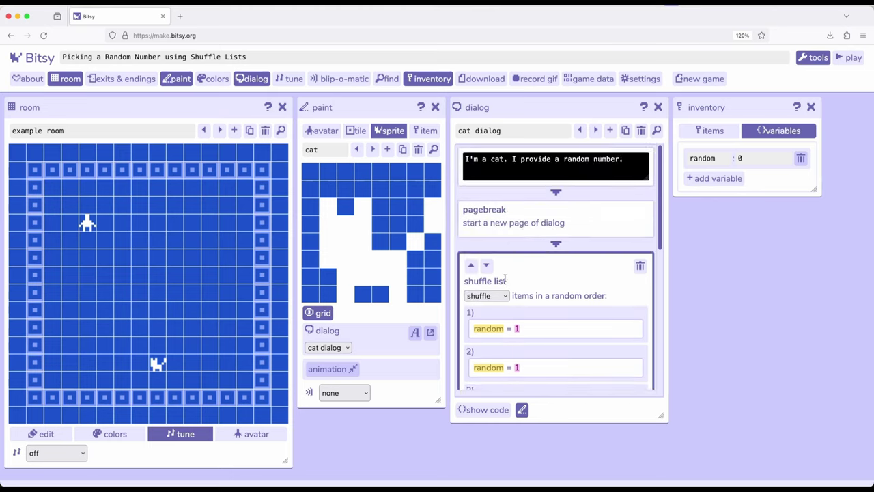
scroll(526, 335, down, 3)
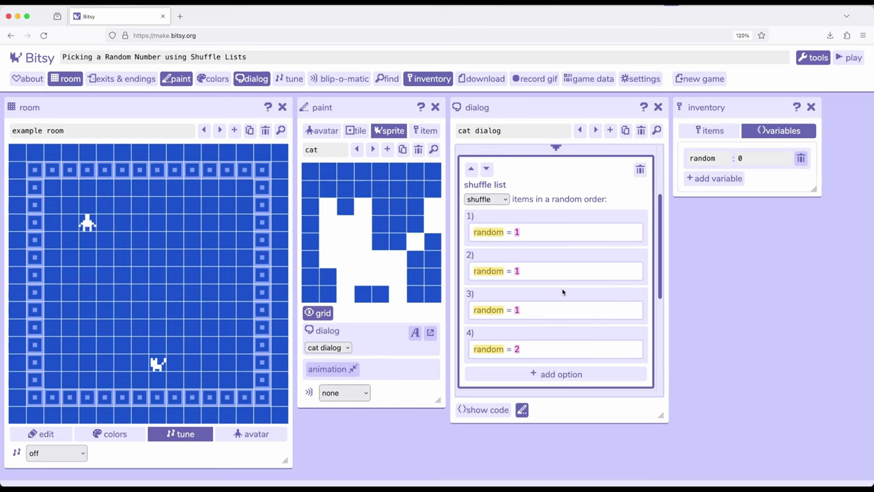
scroll(563, 292, up, 2)
scroll(563, 292, up, 1)
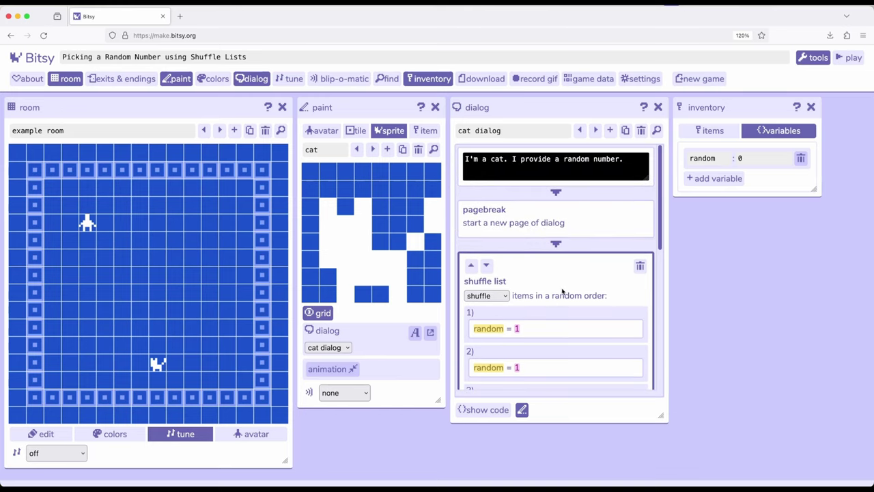
click(508, 295)
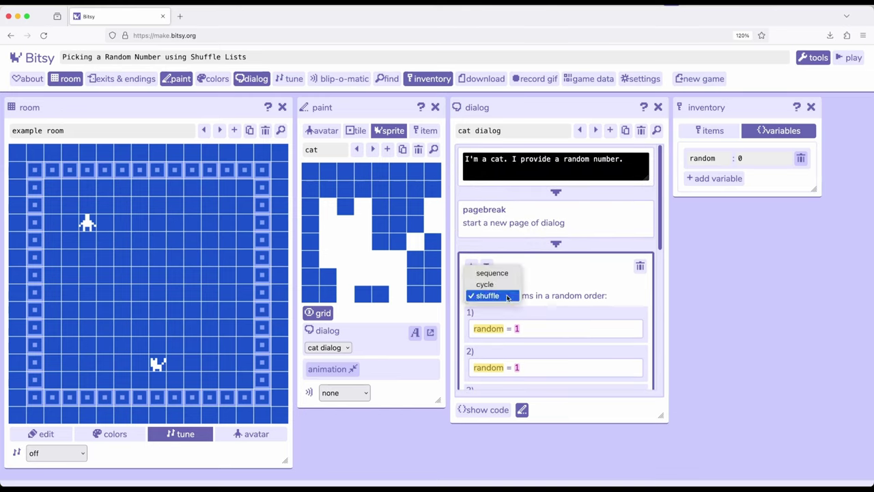
click(581, 292)
scroll(607, 264, down, 2)
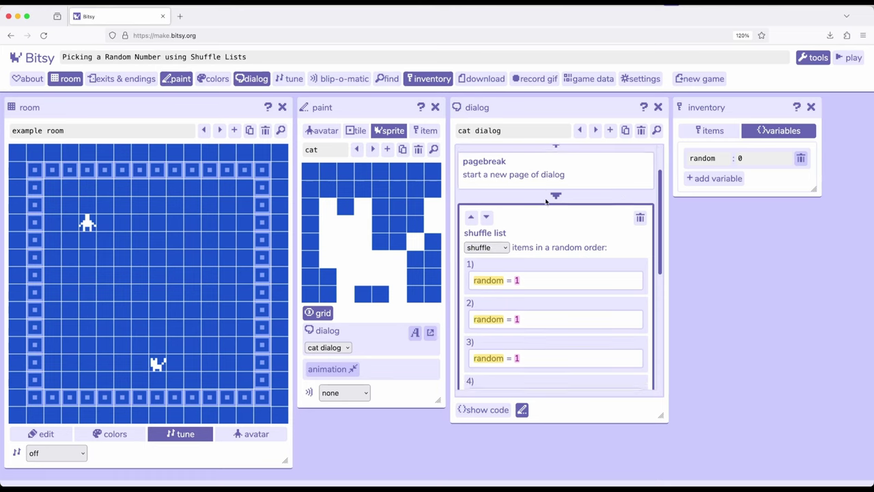
scroll(546, 287, down, 3)
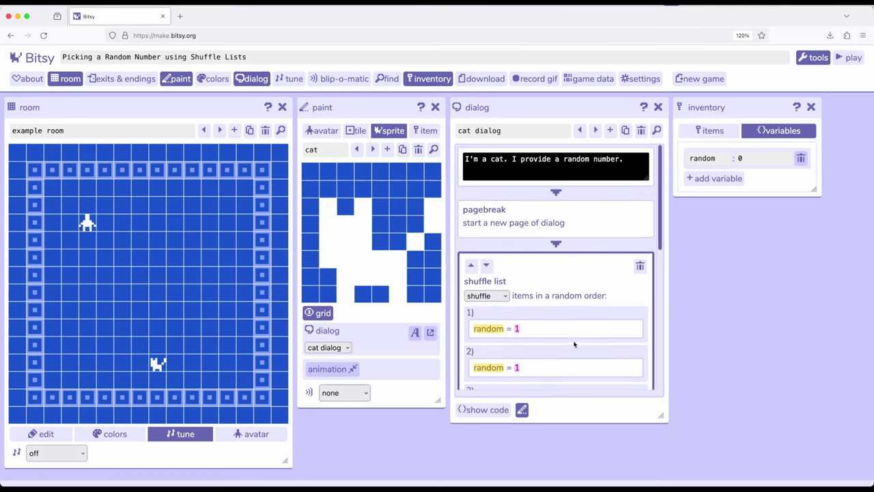
scroll(574, 342, up, 5)
Check the random variable's starting value and leave it at 0.
click(763, 157)
click(517, 109)
scroll(478, 205, down, 5)
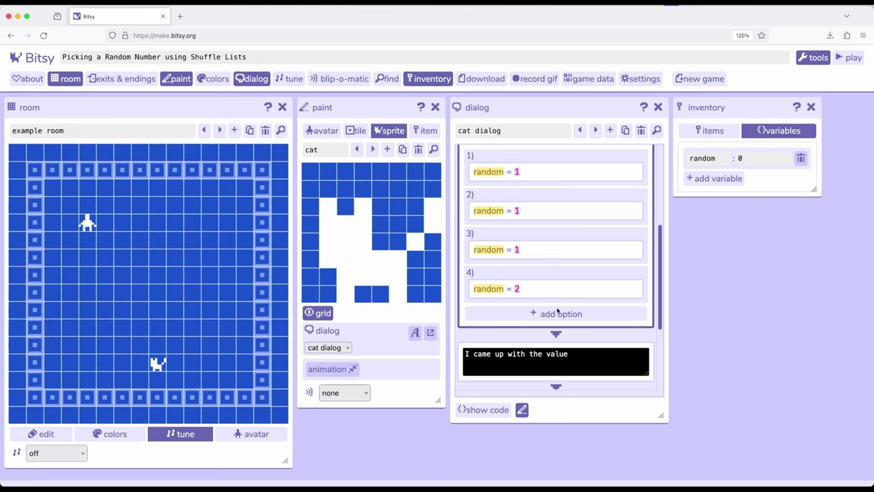
Add a fifth shuffle option and remove its text box.
click(558, 313)
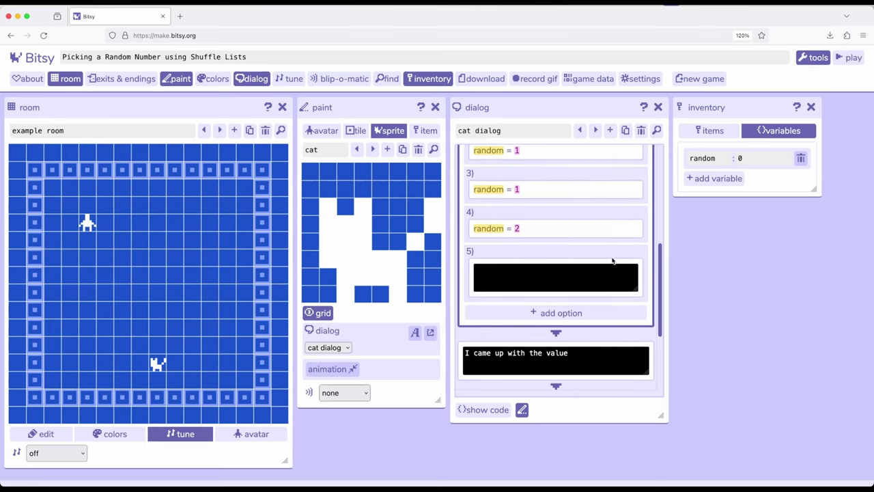
click(613, 266)
click(631, 271)
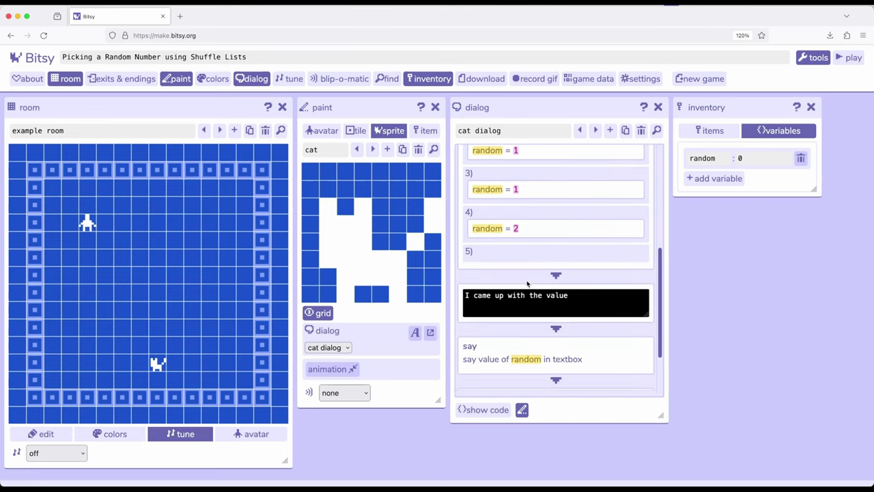
click(564, 259)
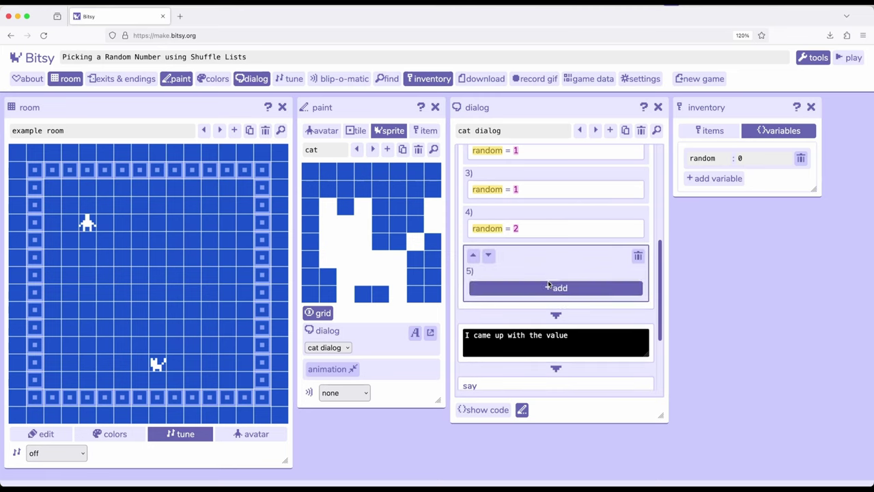
Give option 5 a set-variable action so it sets a = 5.
click(556, 287)
scroll(528, 251, down, 3)
click(540, 224)
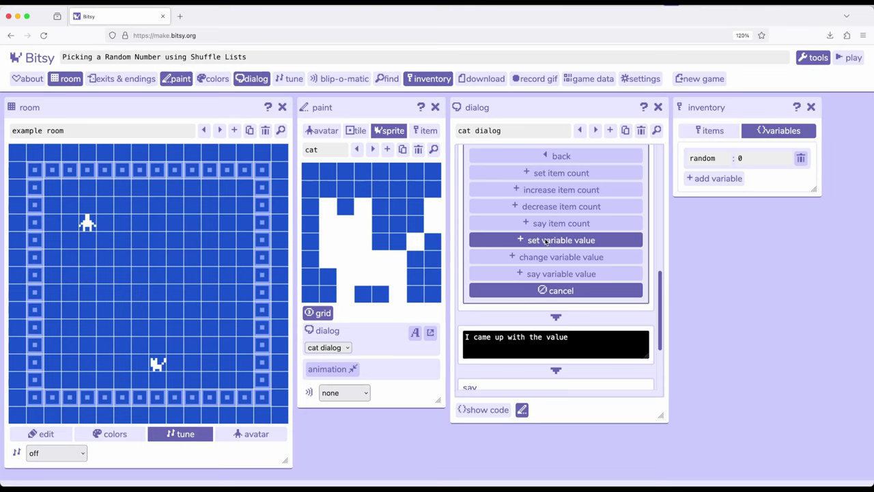
click(546, 241)
scroll(519, 215, up, 2)
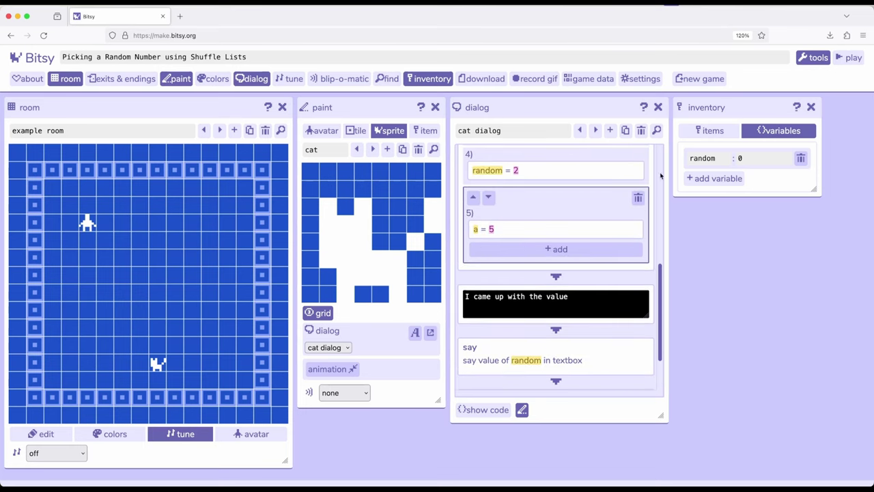
scroll(523, 188, up, 1)
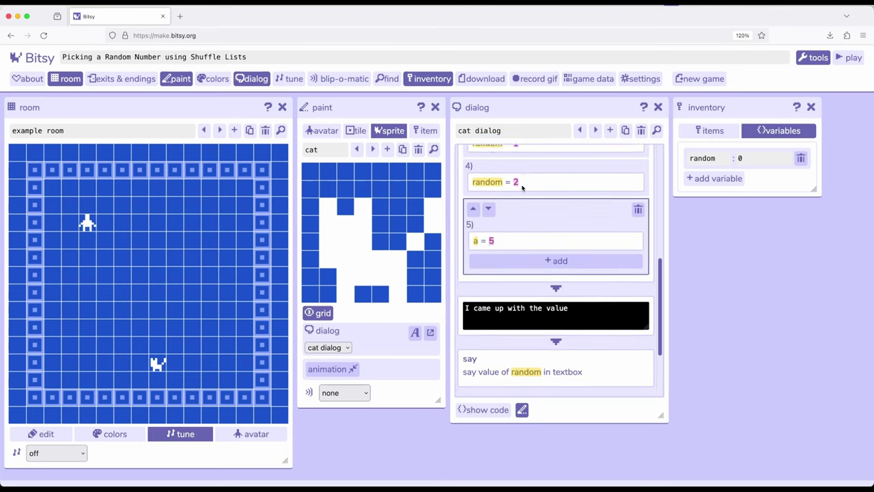
scroll(523, 188, up, 5)
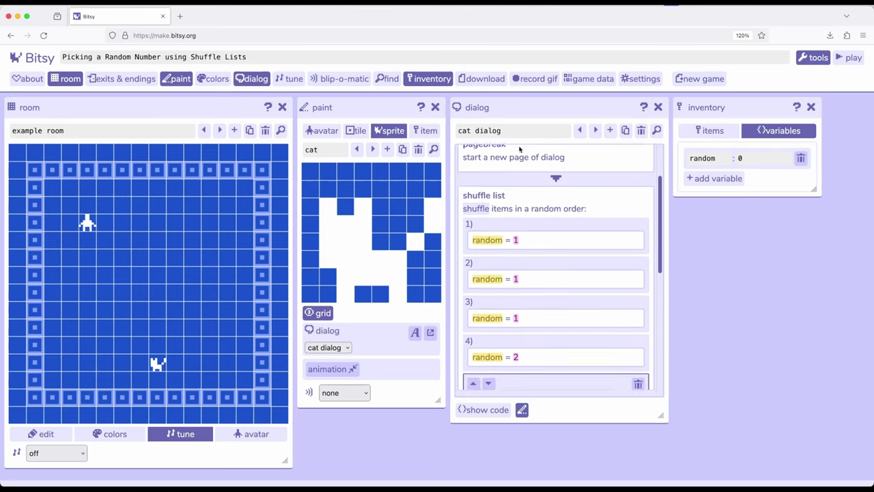
scroll(521, 149, down, 1)
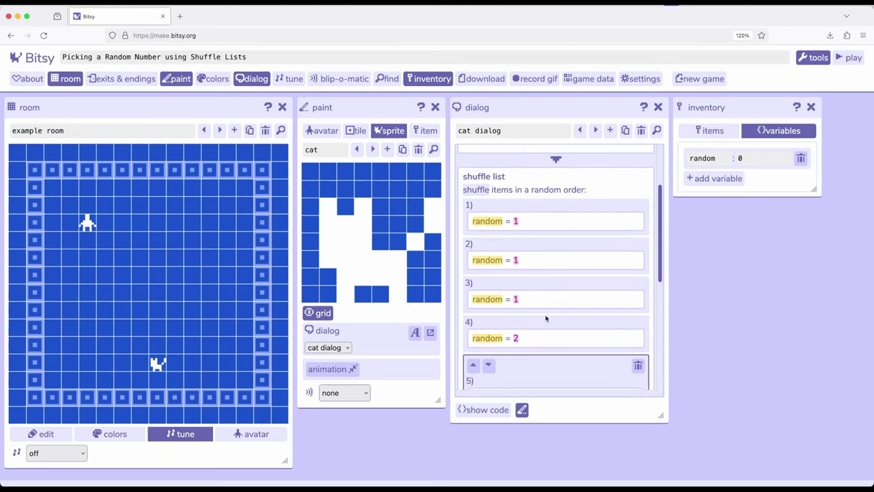
scroll(567, 306, down, 1)
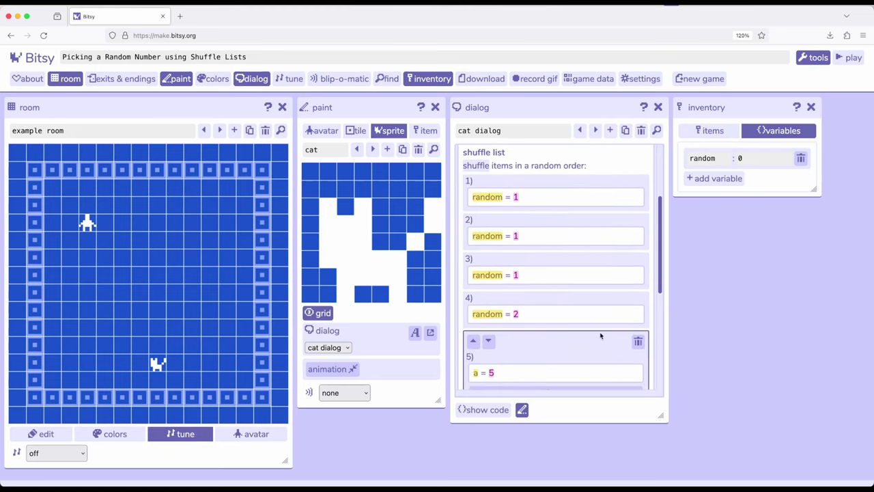
Trash the fifth shuffle option that sets a = 5.
click(640, 342)
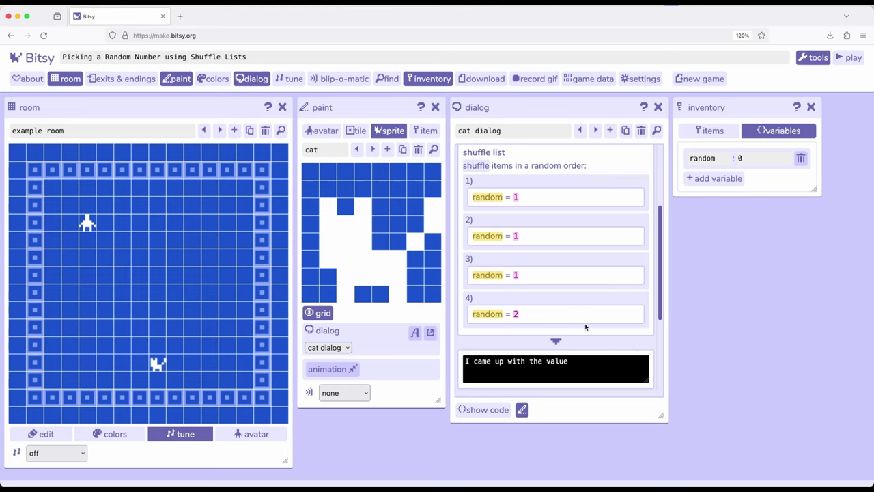